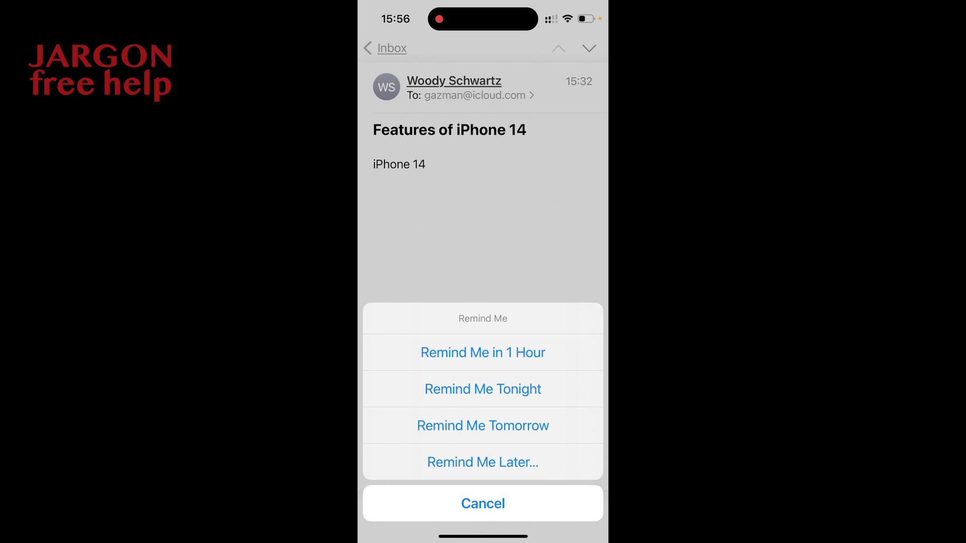
- Set a custom reminder on the email for 12 October 2022 at 16:00
click(482, 462)
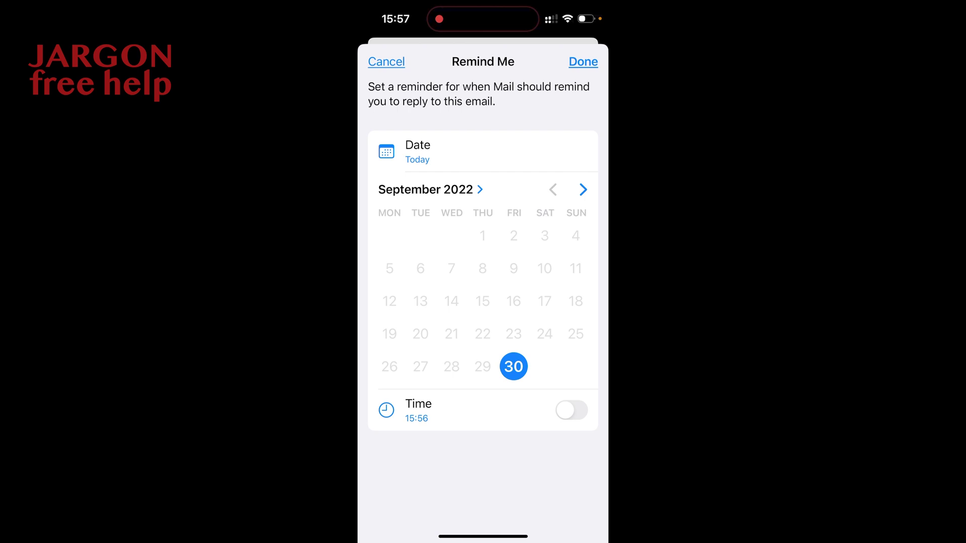
click(583, 189)
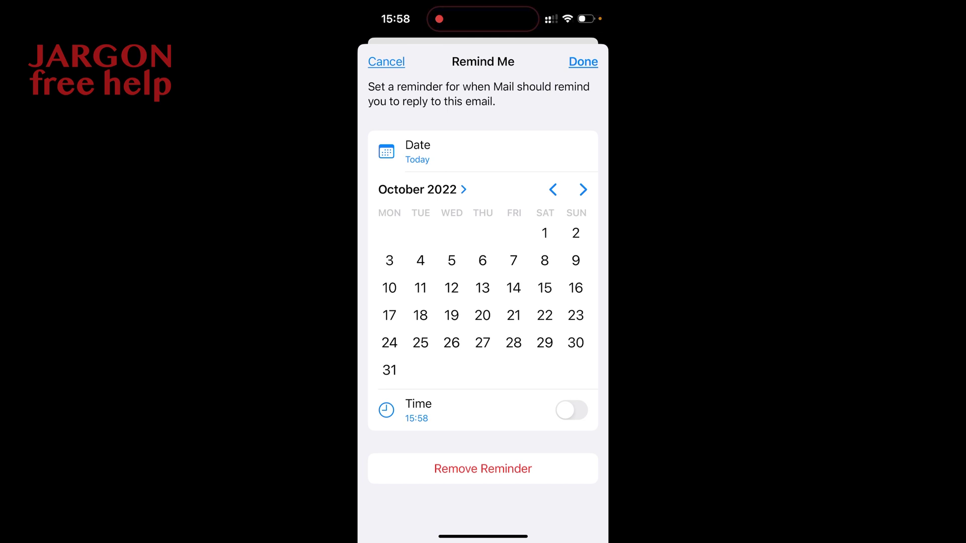
click(451, 287)
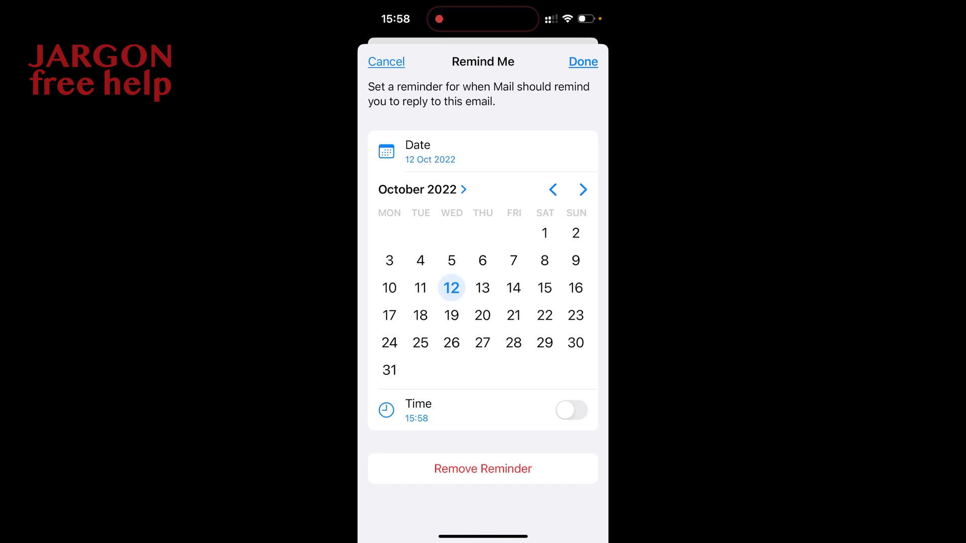
click(571, 410)
drag(456, 520, 456, 500)
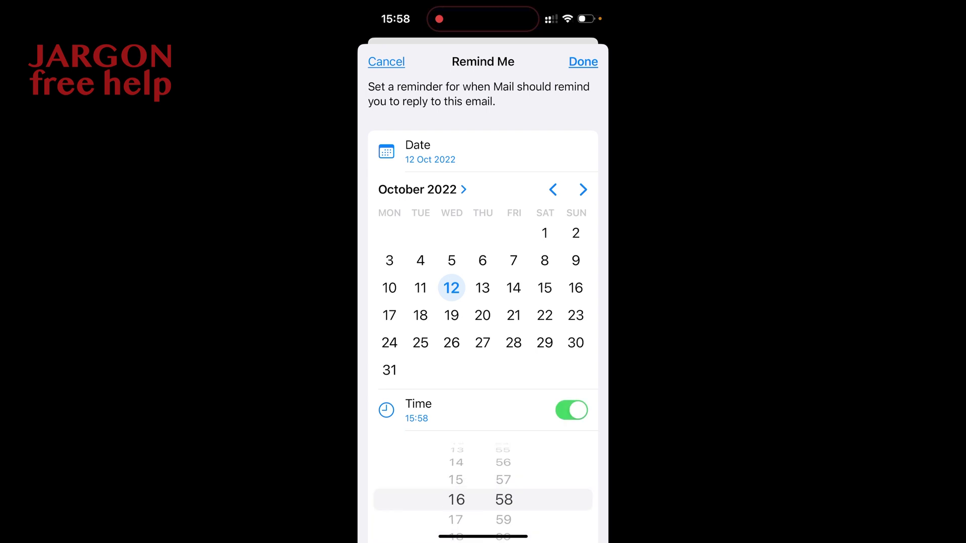
drag(504, 519, 503, 499)
click(583, 61)
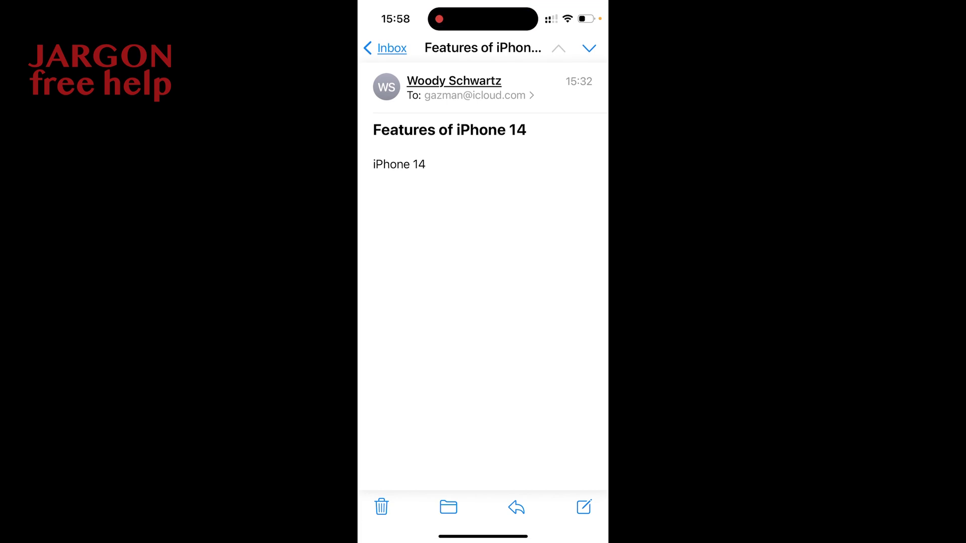
- Return to the Inbox, where the email now shows 12 Oct 2022 at 16:00
click(387, 47)
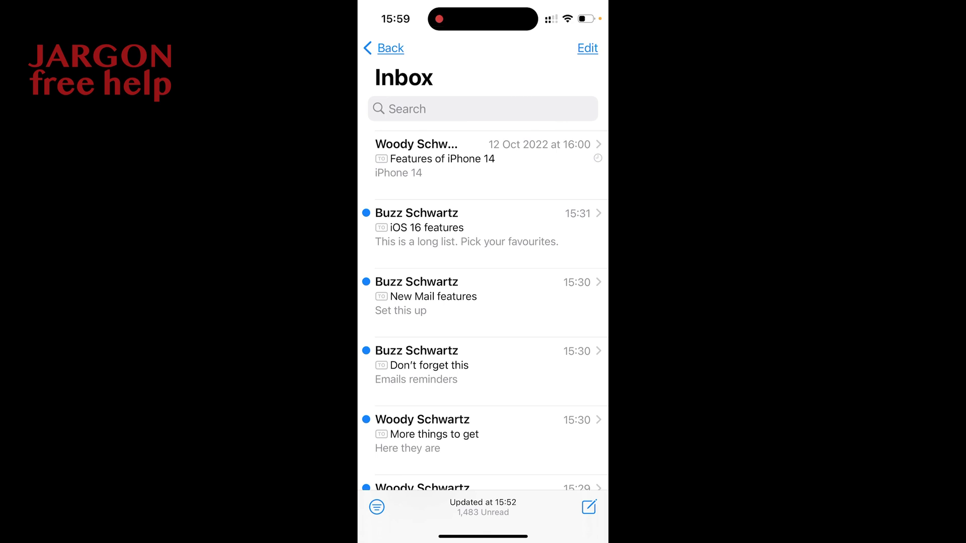
- Open the Features of iPhone 14 email, reset its reminder to today, and return to the Inbox
click(483, 158)
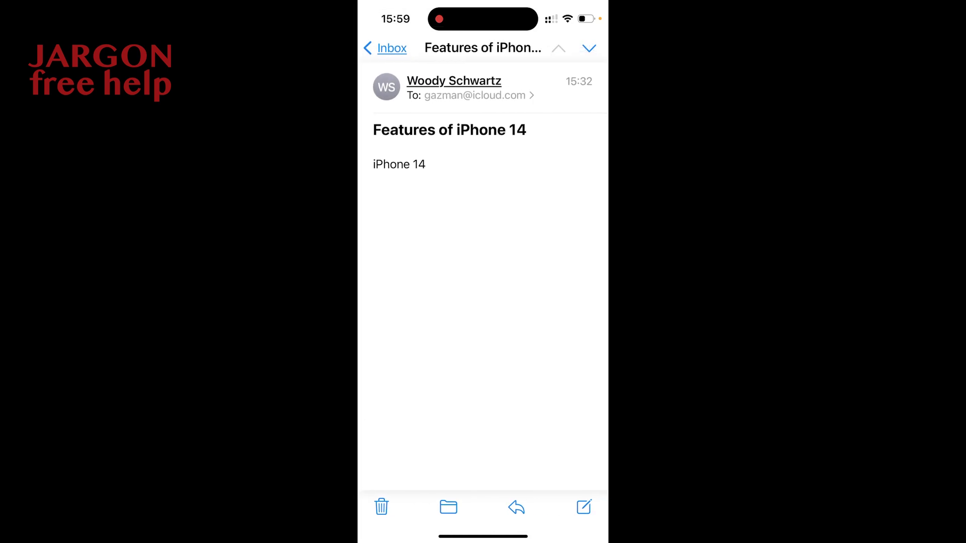
click(515, 507)
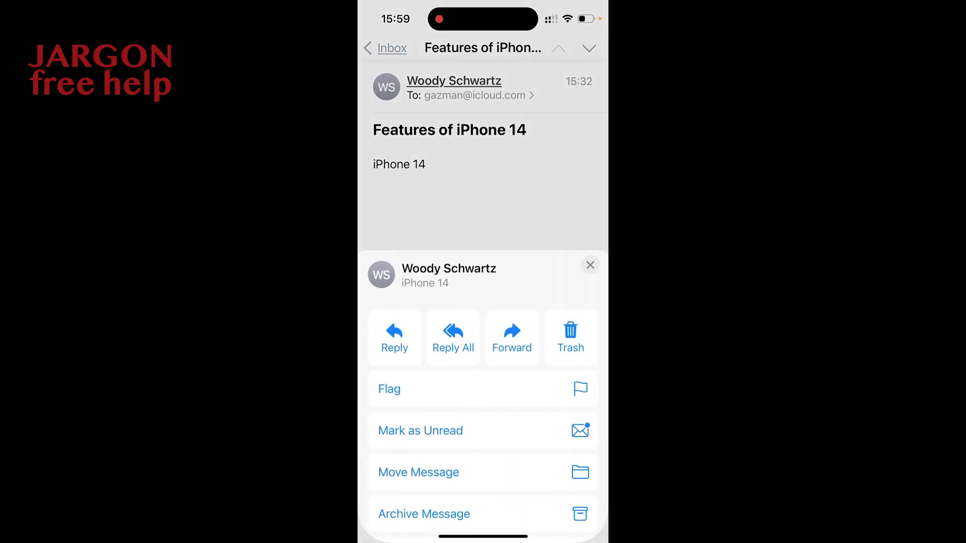
drag(483, 267, 483, 70)
click(483, 393)
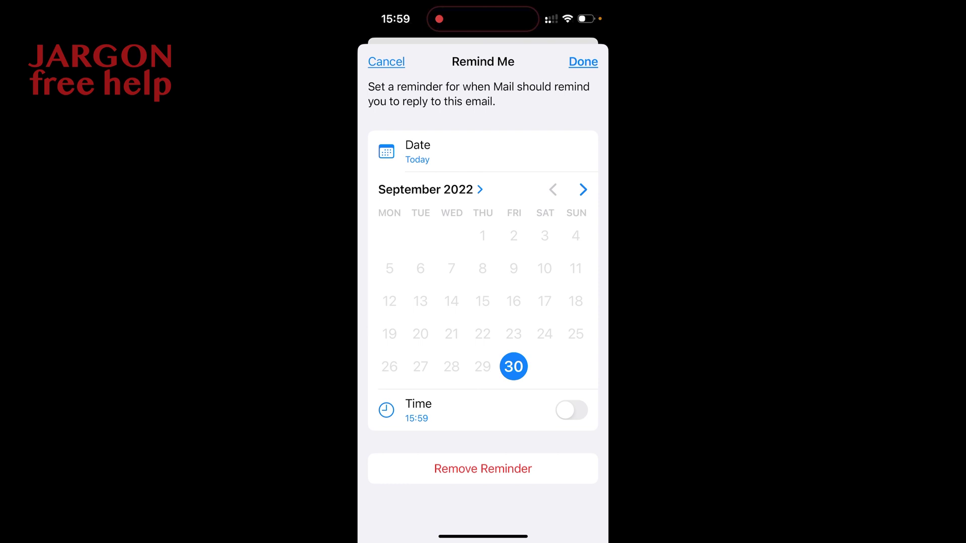
click(583, 61)
drag(358, 272, 447, 271)
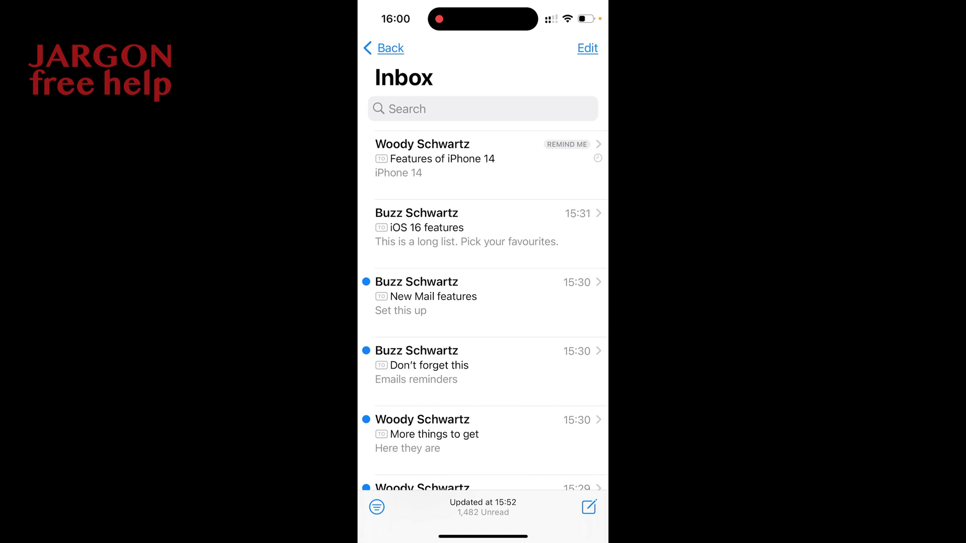
- Open the Features of iPhone 14 email to see its Today at 15:59 reminder banner
click(453, 159)
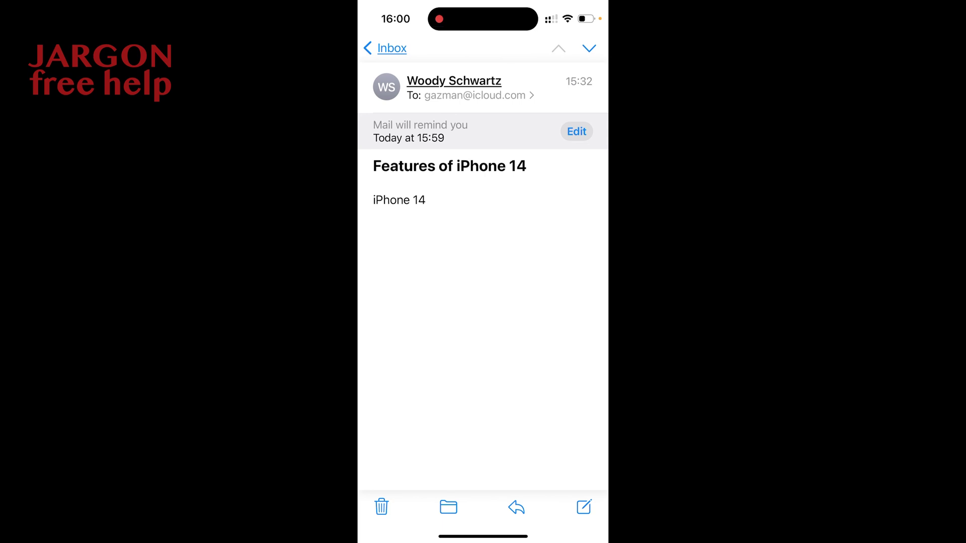
- Edit the email's reminder from the banner, choosing 12 October as the date
click(576, 131)
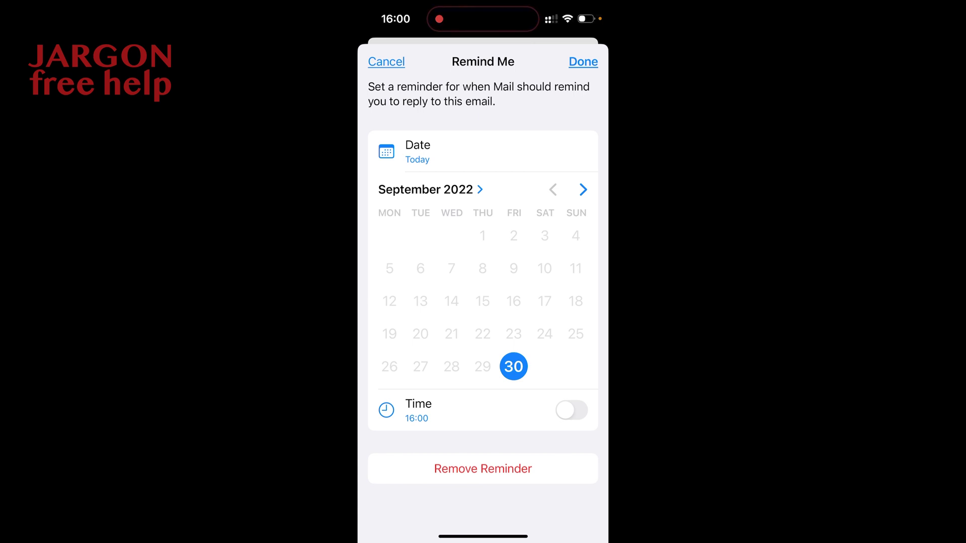
click(583, 189)
click(451, 287)
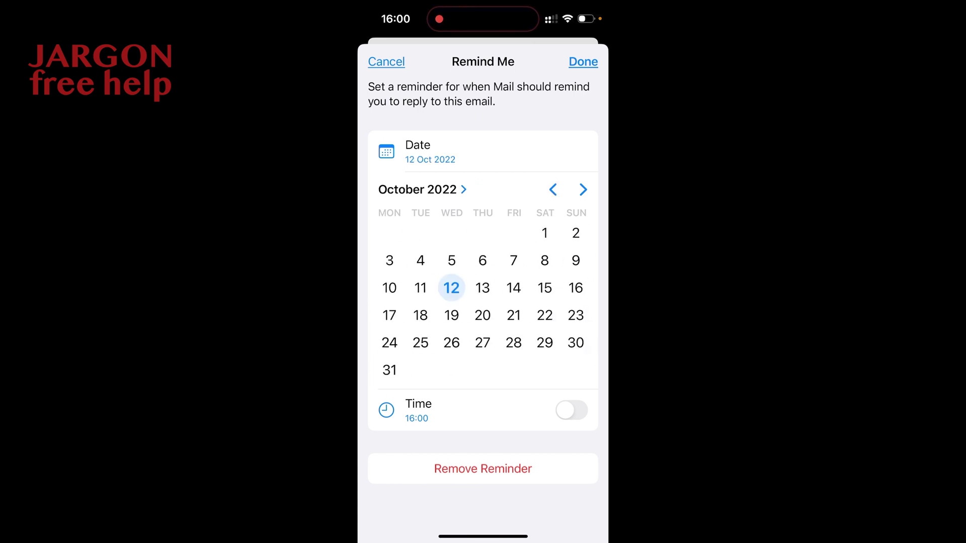
click(583, 62)
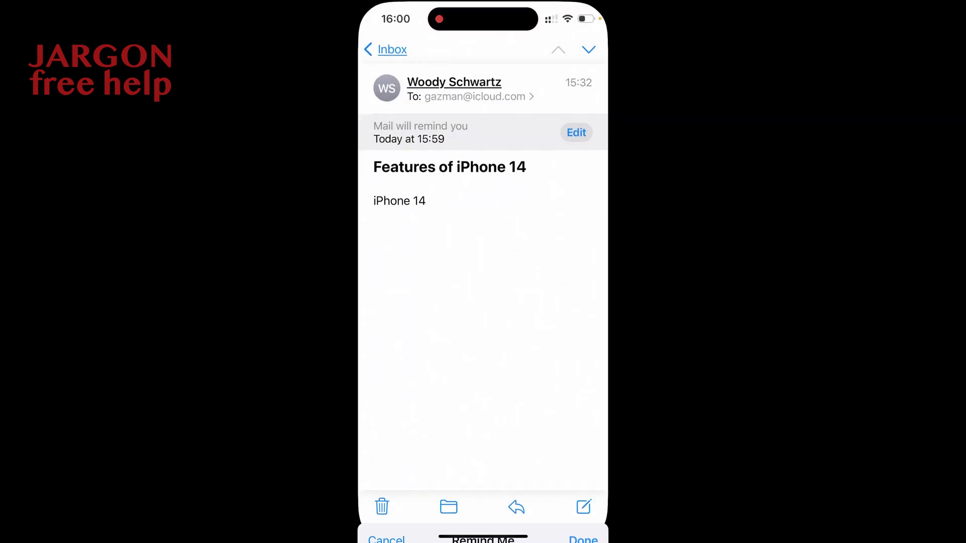